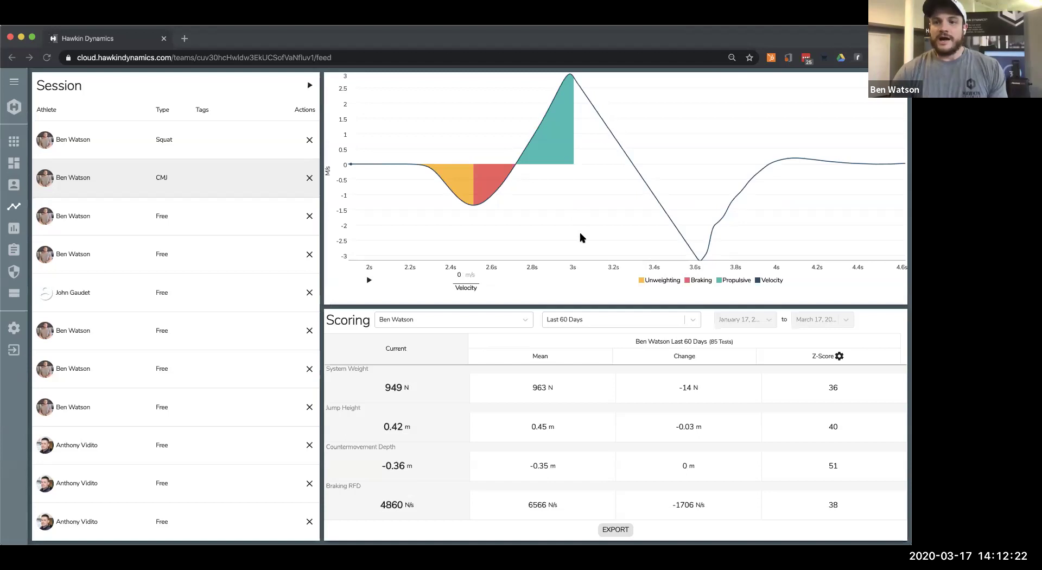
Try to open the first Free test in the session list and reload the feed page
scroll(507, 373, down, 1)
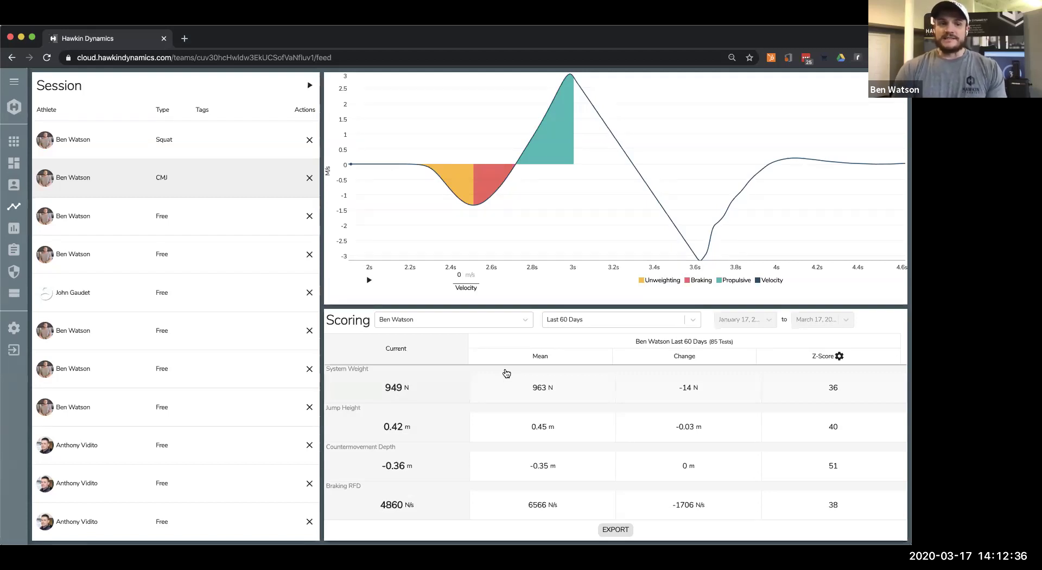
click(121, 216)
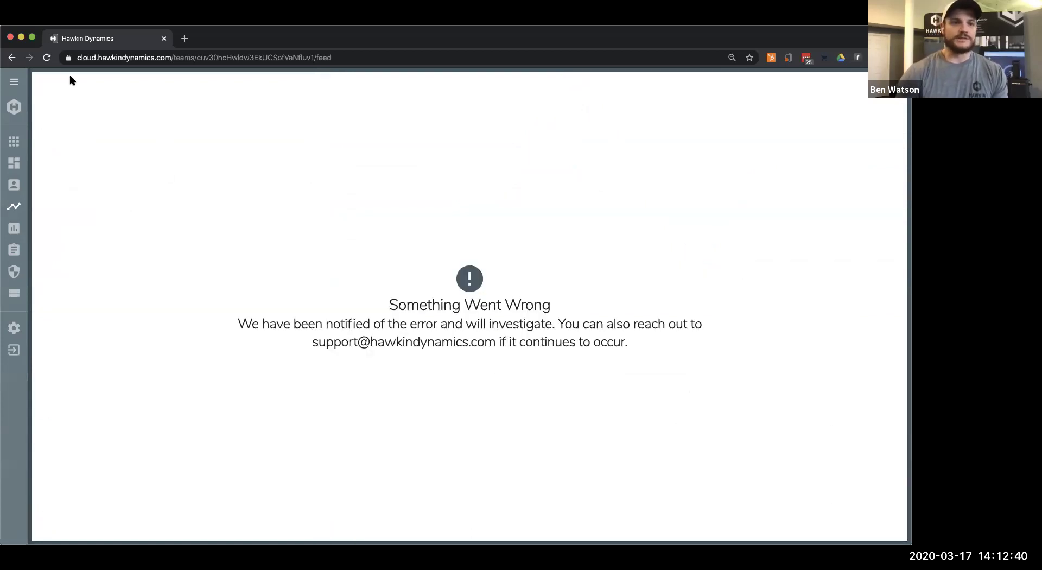
click(46, 57)
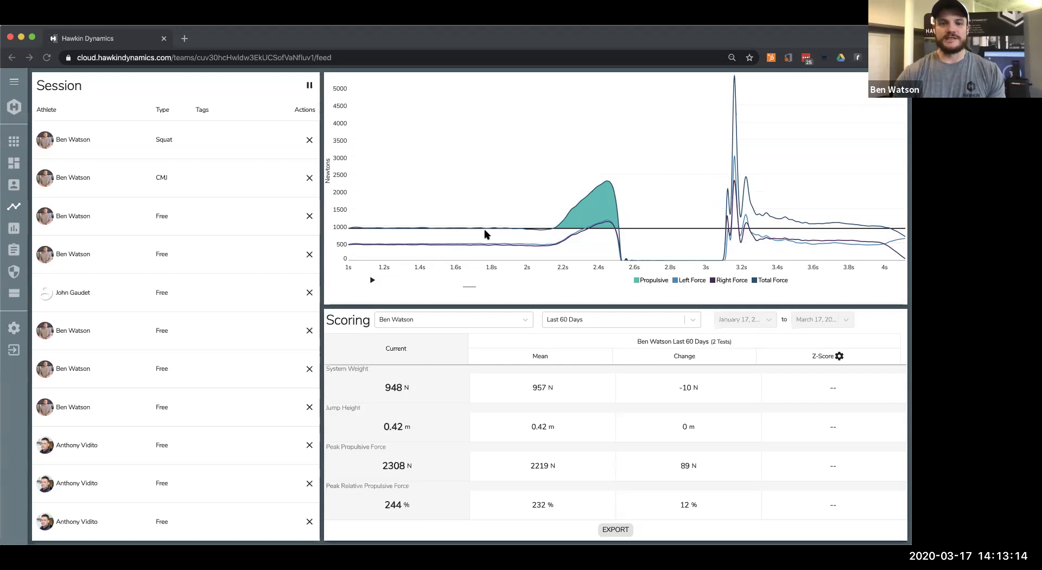
Open the CMJ test from the session list to examine its graph, and resume the live session feed
click(163, 185)
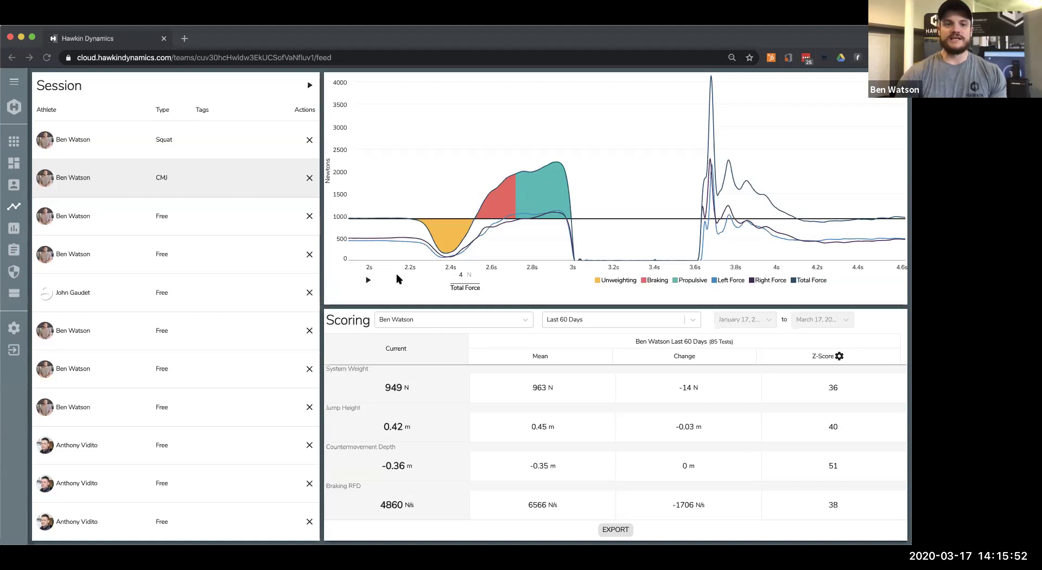
click(309, 86)
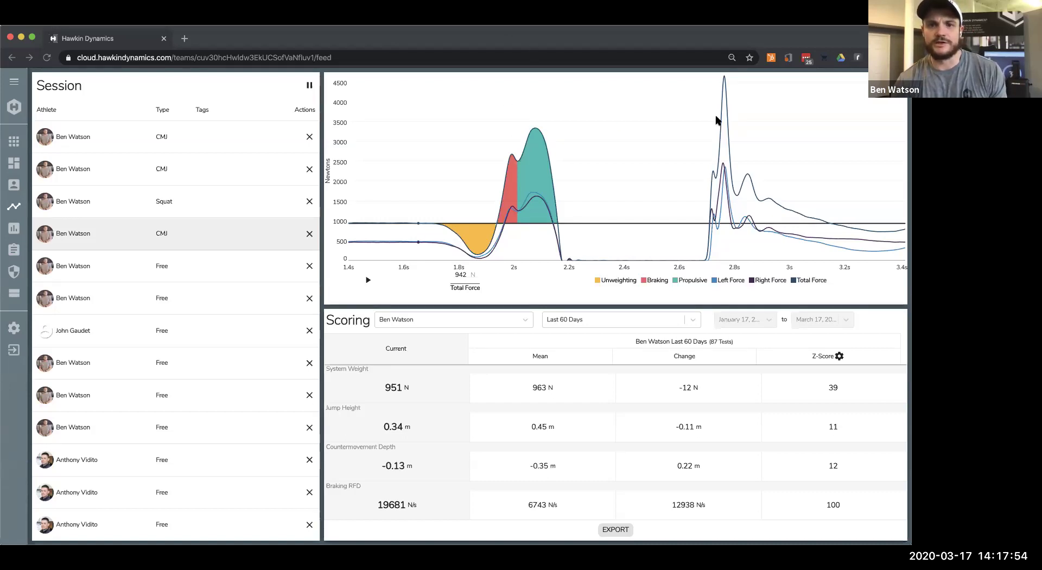
click(780, 115)
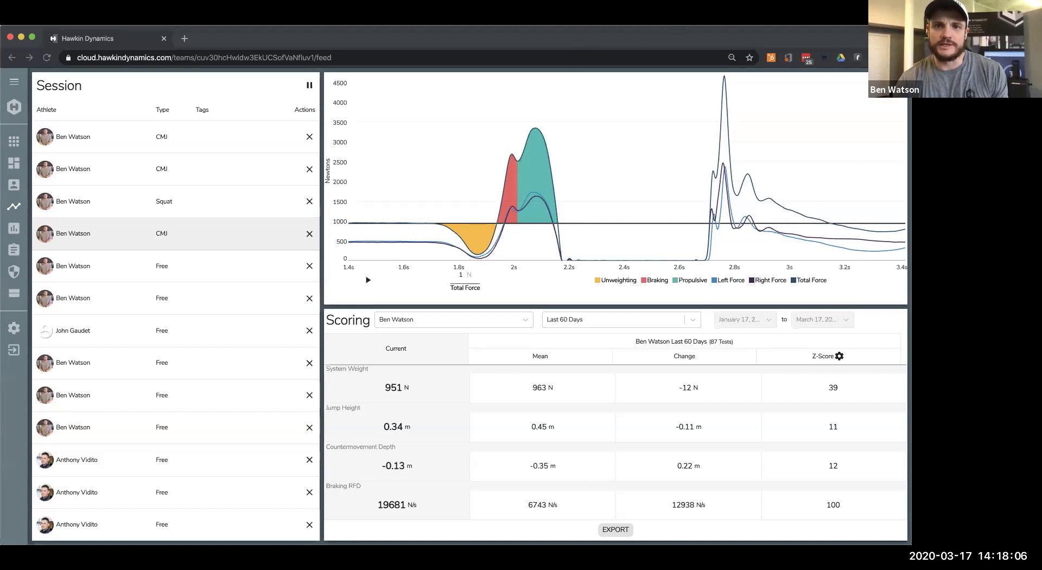
Review the scoring table's comparison and date-range options, and set its Z-Score to Unscaled (-4 to 4)
click(456, 321)
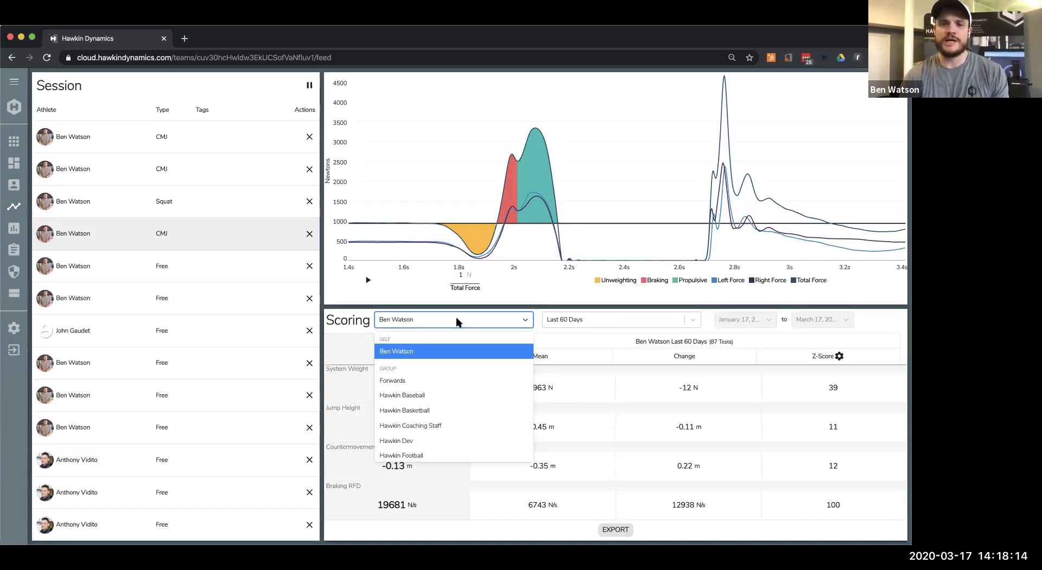
click(577, 318)
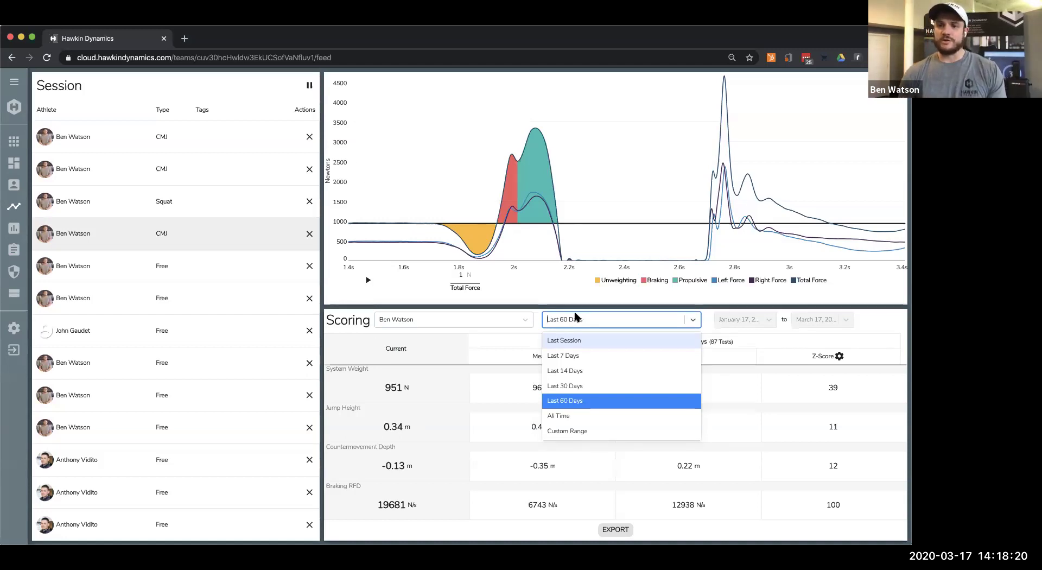
click(847, 362)
click(840, 357)
click(351, 304)
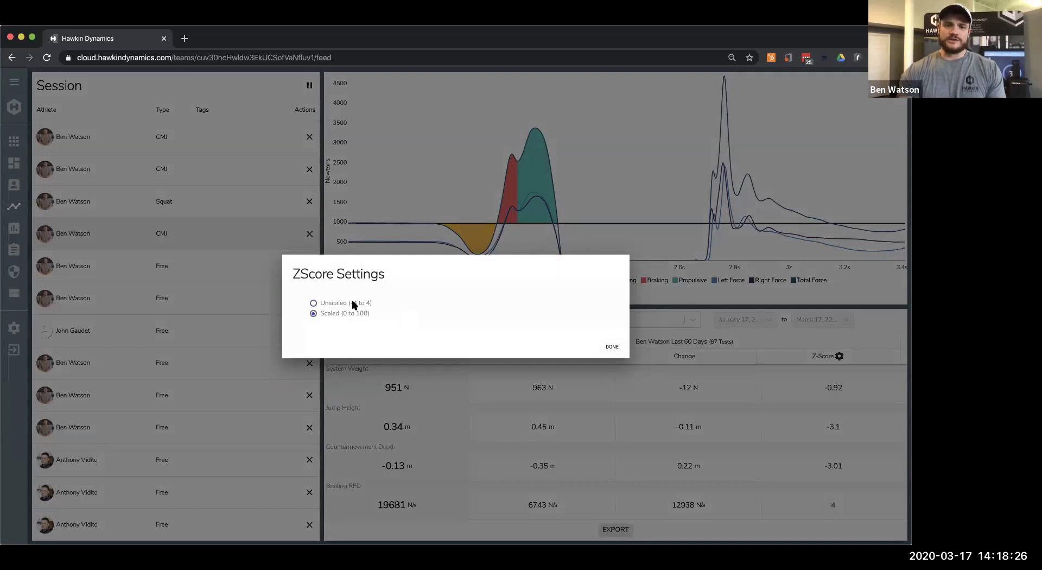
click(619, 347)
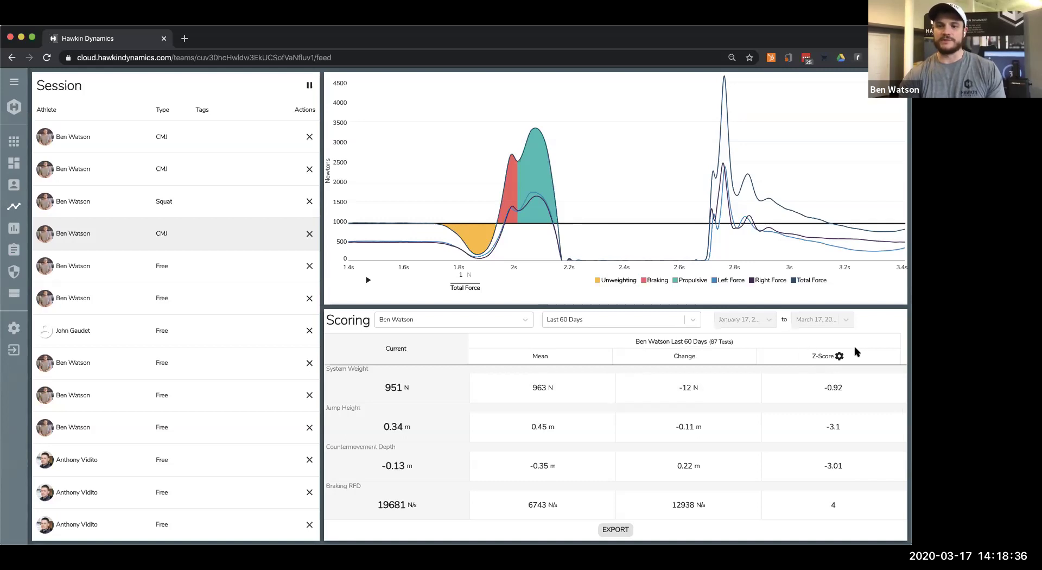
Set the scoring table's Z-Score to Scaled (0 to 100)
click(839, 357)
click(366, 315)
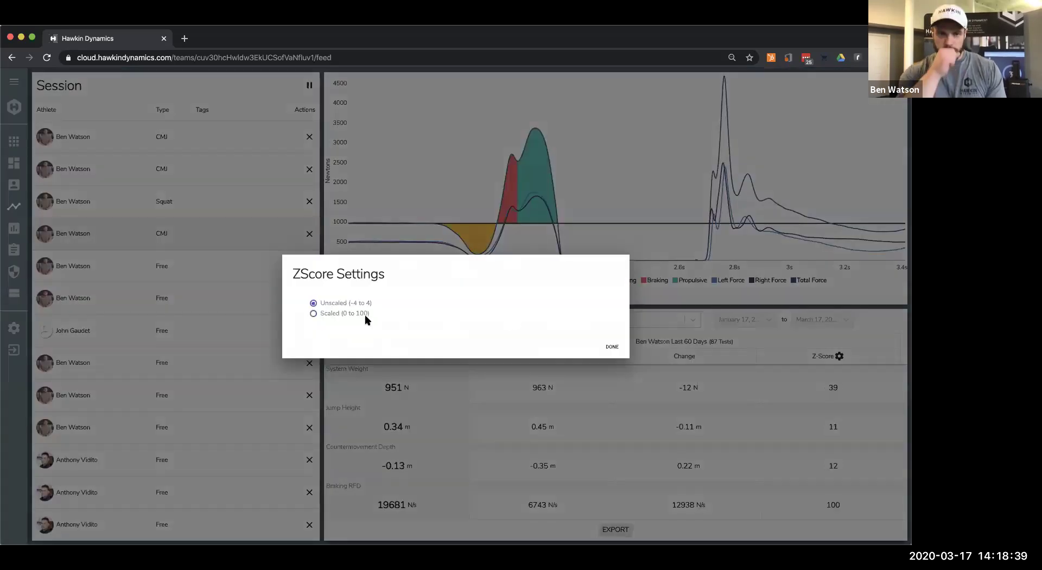
click(613, 347)
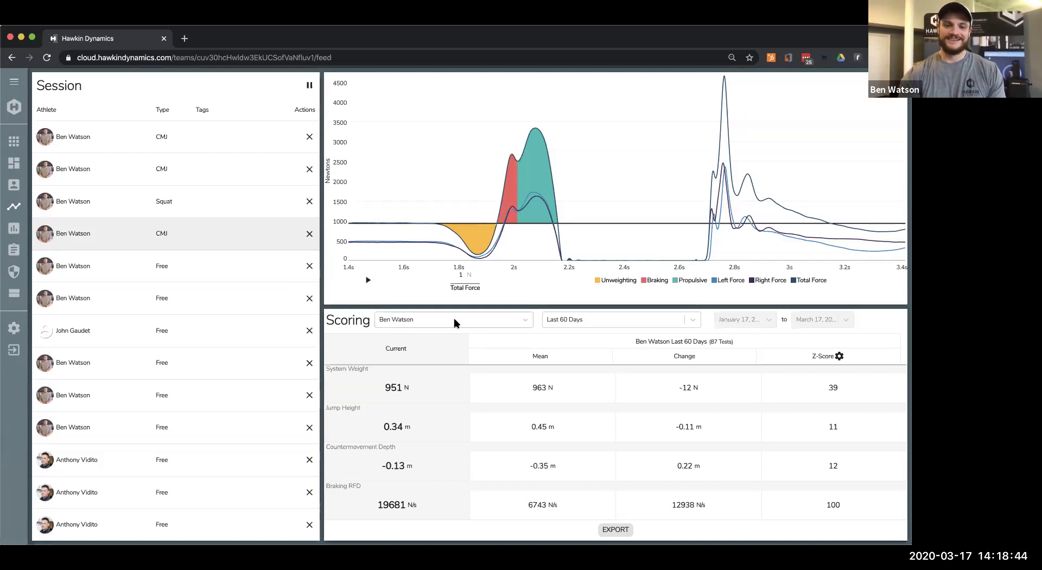
Compare the test's scoring against the HD Demo Team over the Last 30 Days, highlighting the number of tests included
click(606, 320)
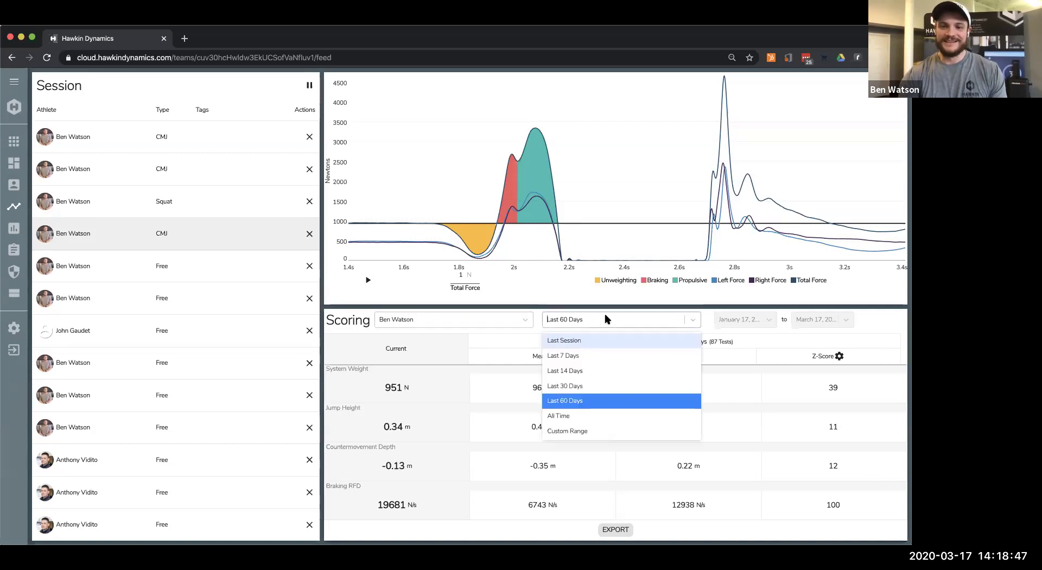
click(583, 387)
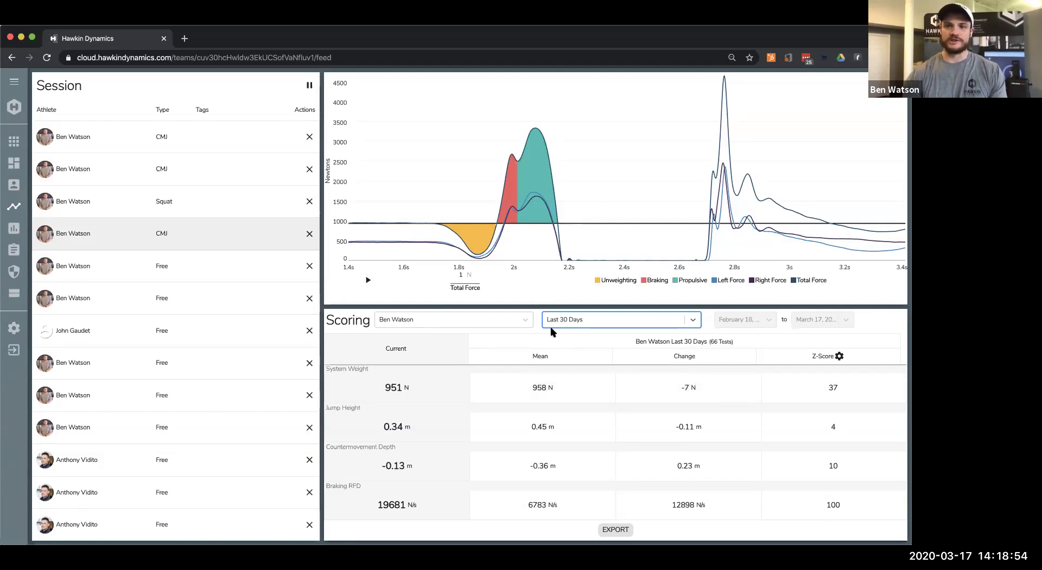
click(474, 323)
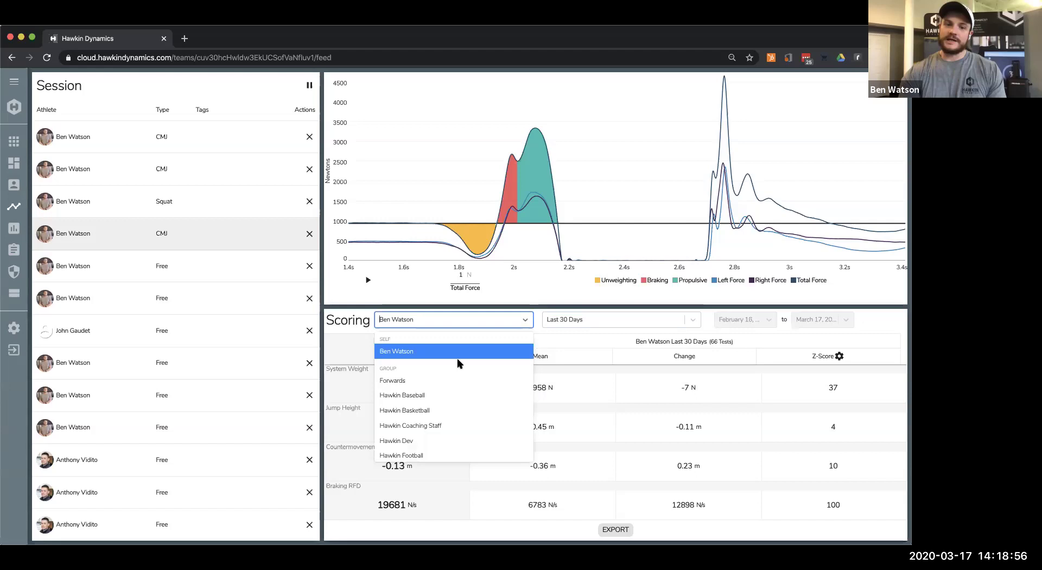
scroll(458, 379, down, 5)
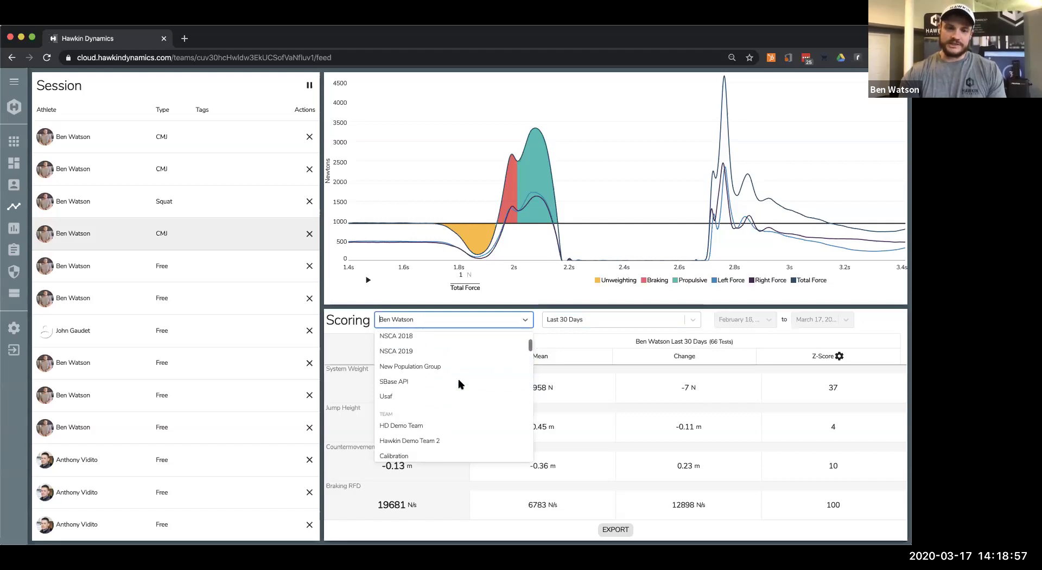
click(438, 425)
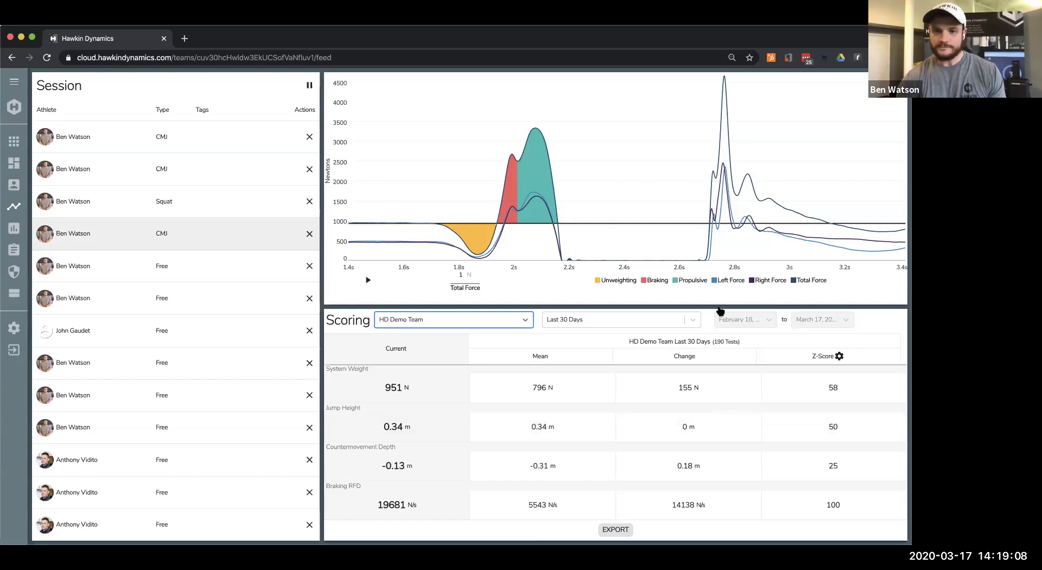
drag(715, 342, 735, 344)
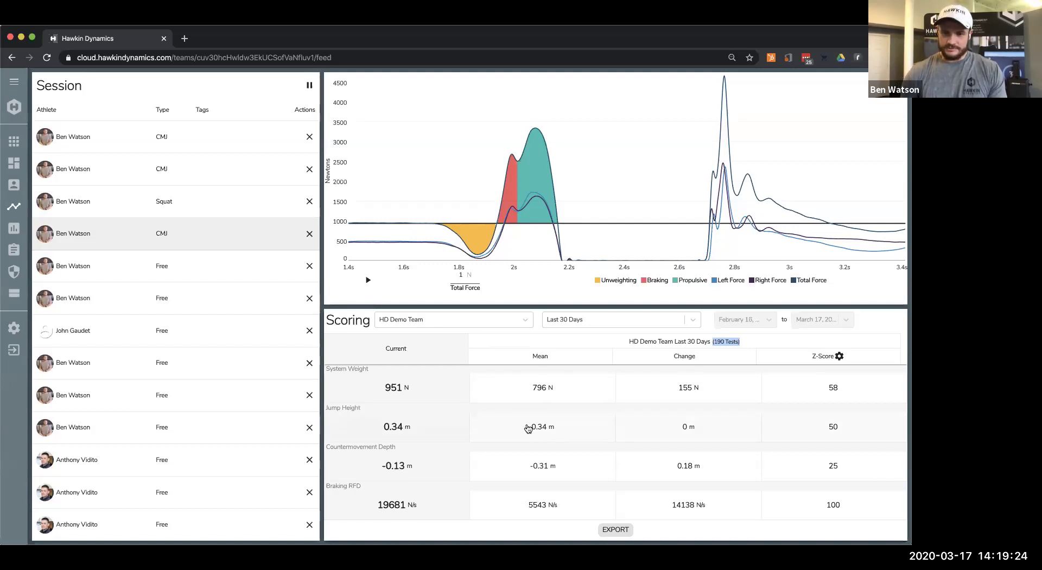
Select the newest CMJ test in the session list and resume the live session feed
click(140, 137)
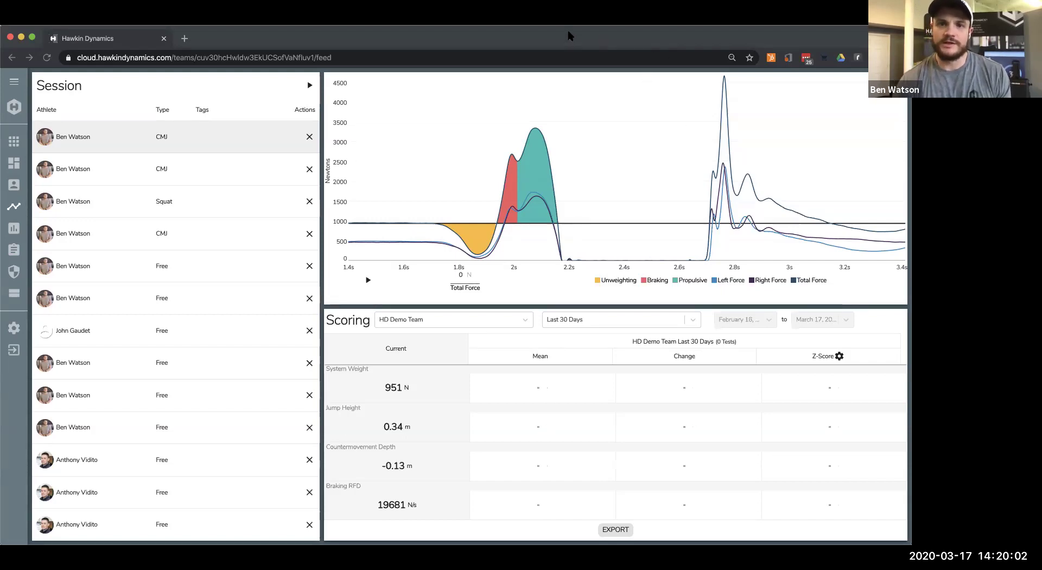
click(310, 86)
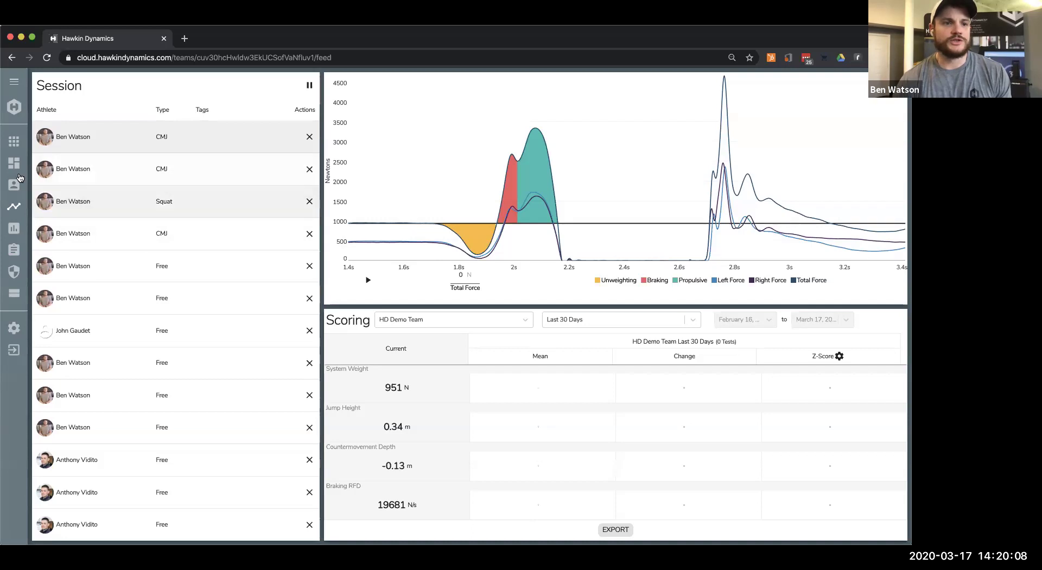
Look at the team dashboard and open the Trend Report for the athlete who performed the latest CMJ tests
click(14, 163)
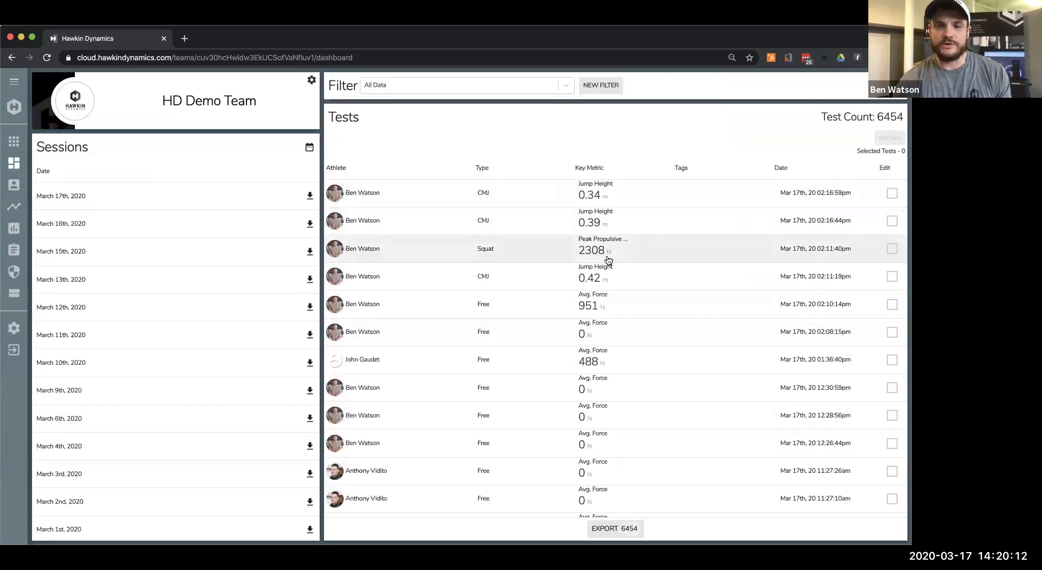
mouse_move(16, 254)
click(52, 273)
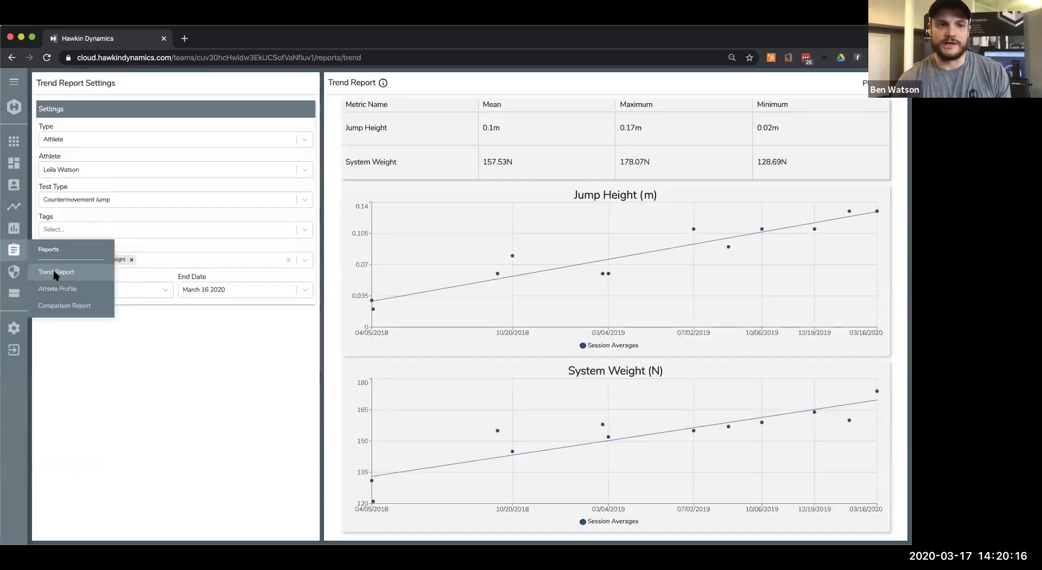
click(214, 169)
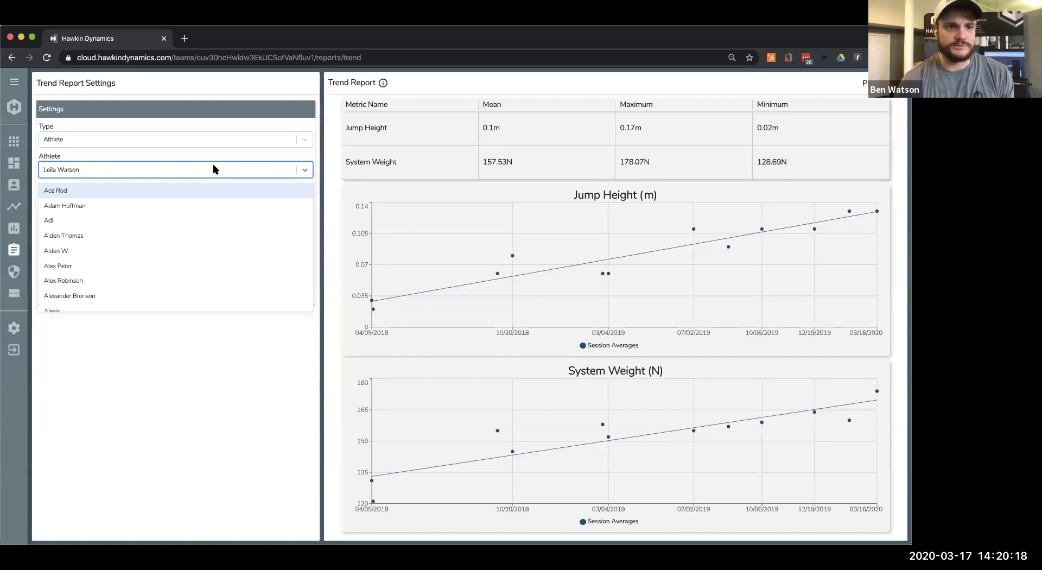
text(ben)
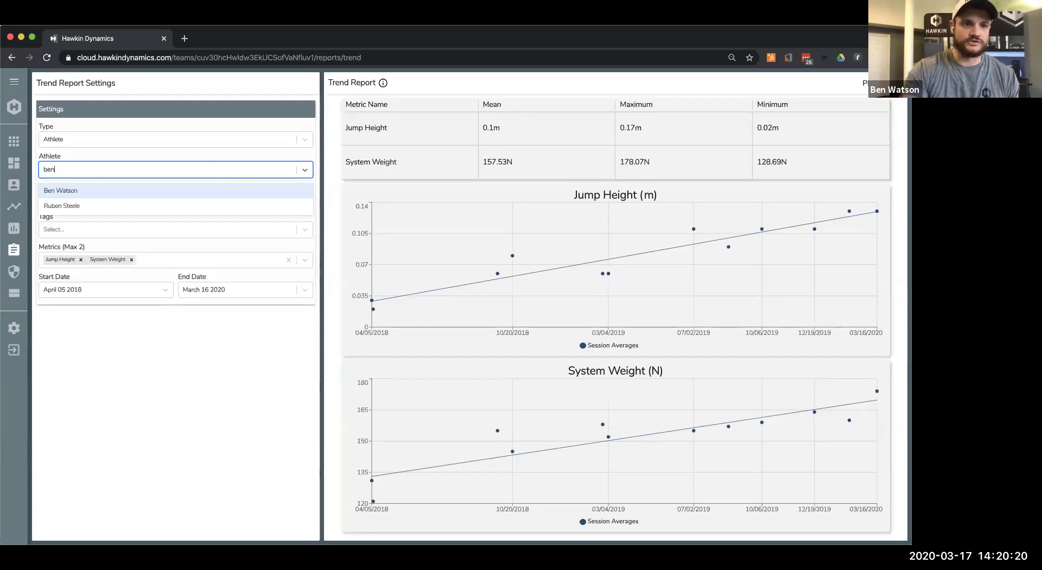
key(Return)
Set the trend report's dates from February 19 2020 to March 17 2020 and preview the report as a PDF
click(165, 288)
scroll(125, 364, down, 3)
click(106, 402)
click(261, 291)
click(251, 311)
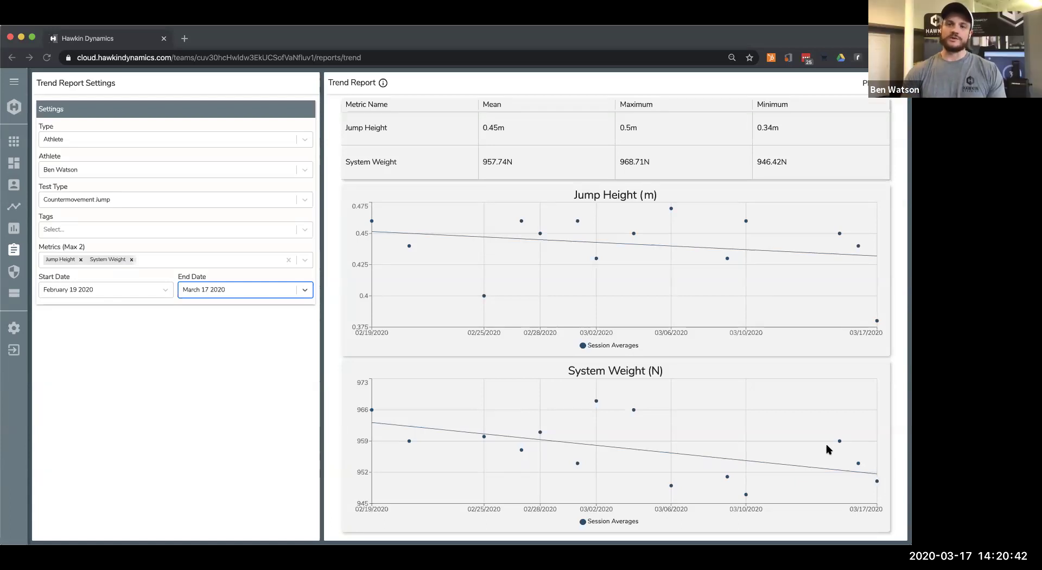
click(885, 82)
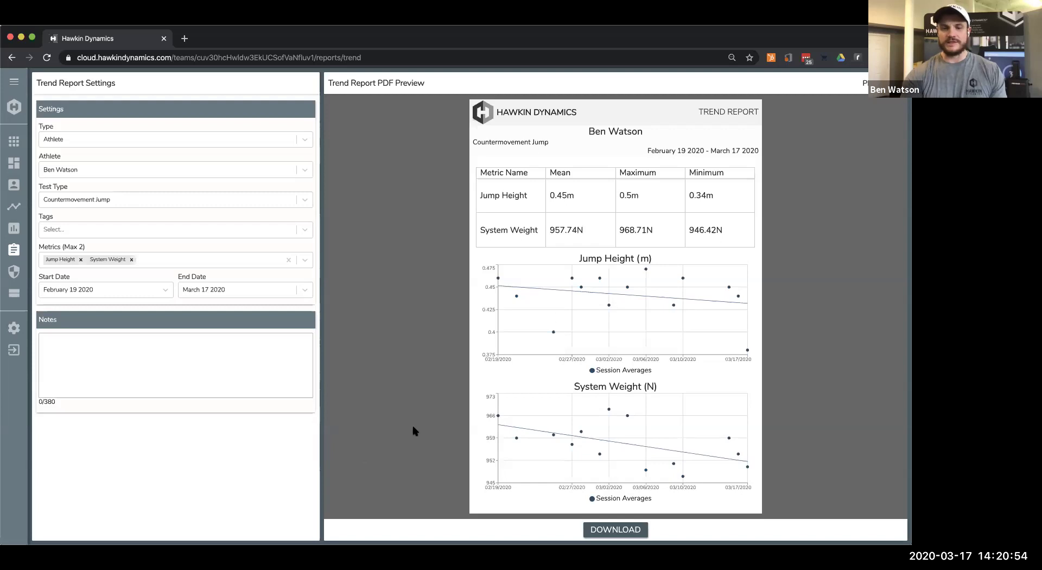
click(144, 363)
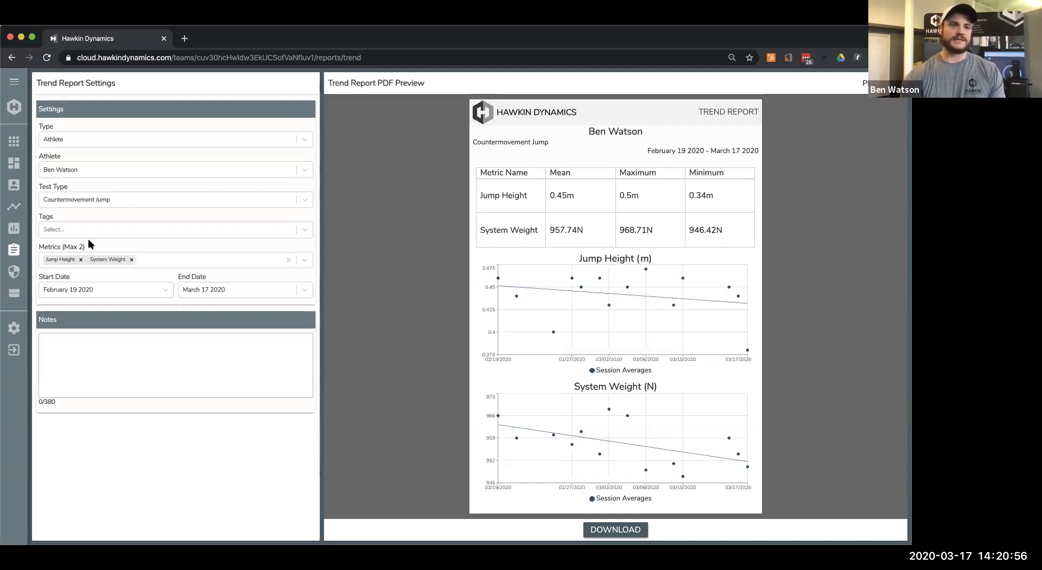
Open the individual athlete data page for the same athlete and set the test type to Countermovement Jump
click(14, 293)
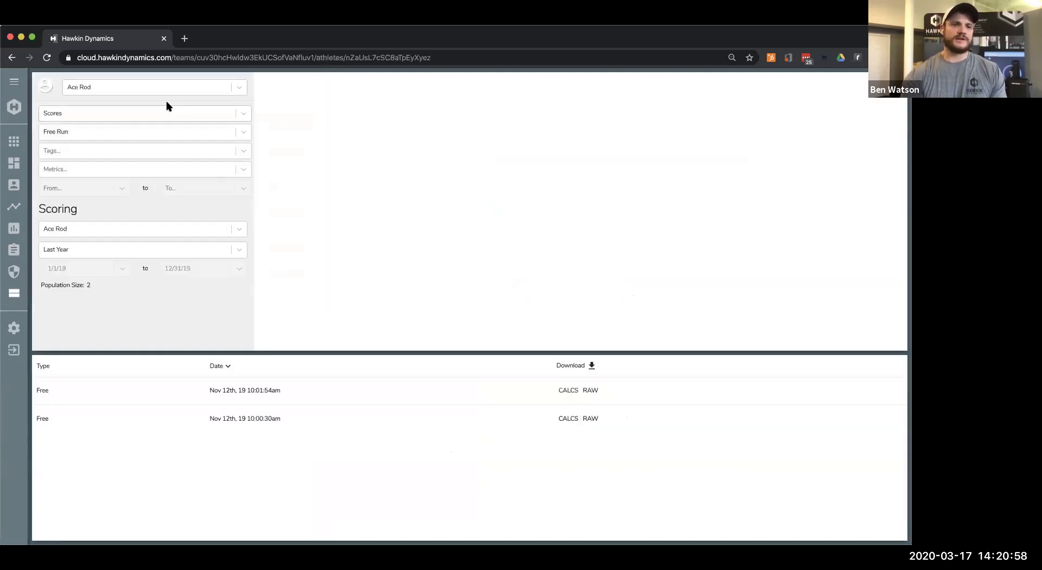
click(152, 91)
text(ben)
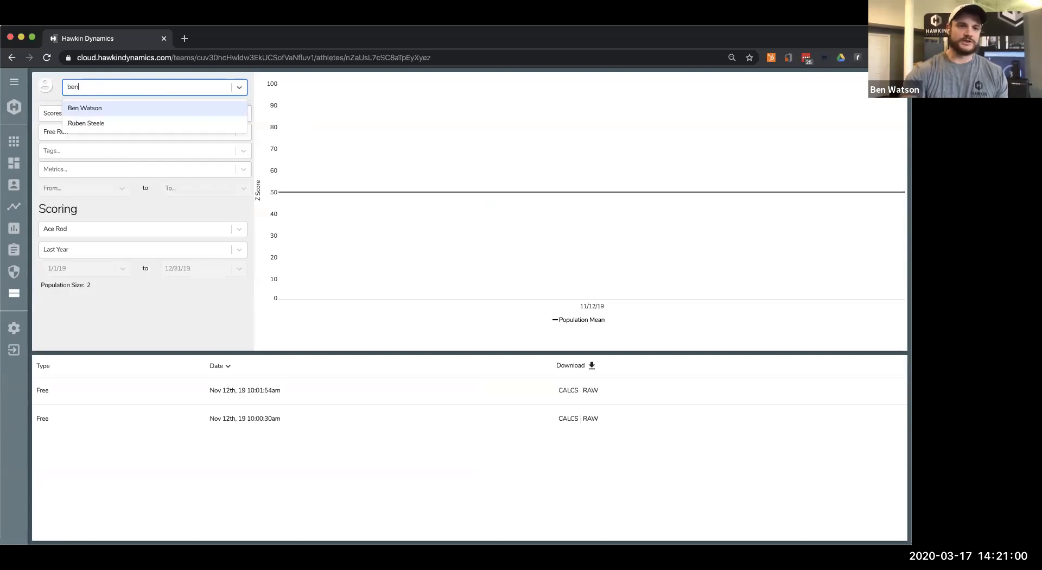
key(Return)
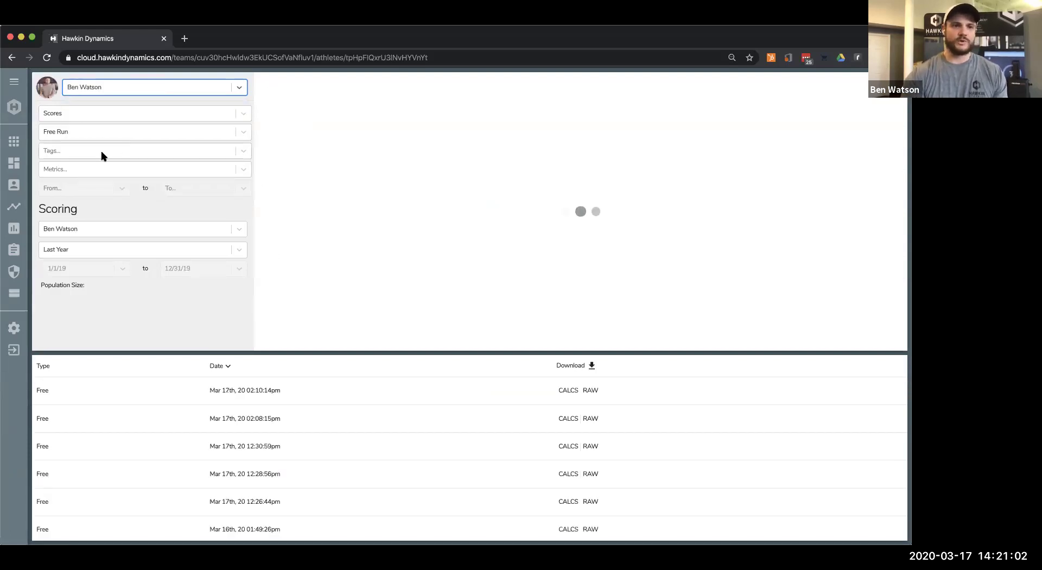
click(128, 131)
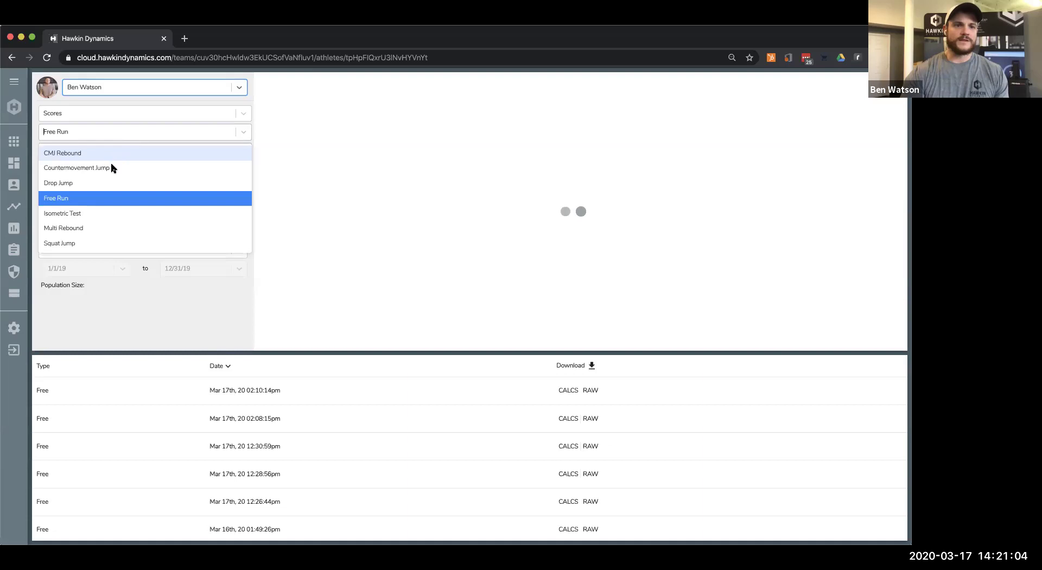
key(Escape)
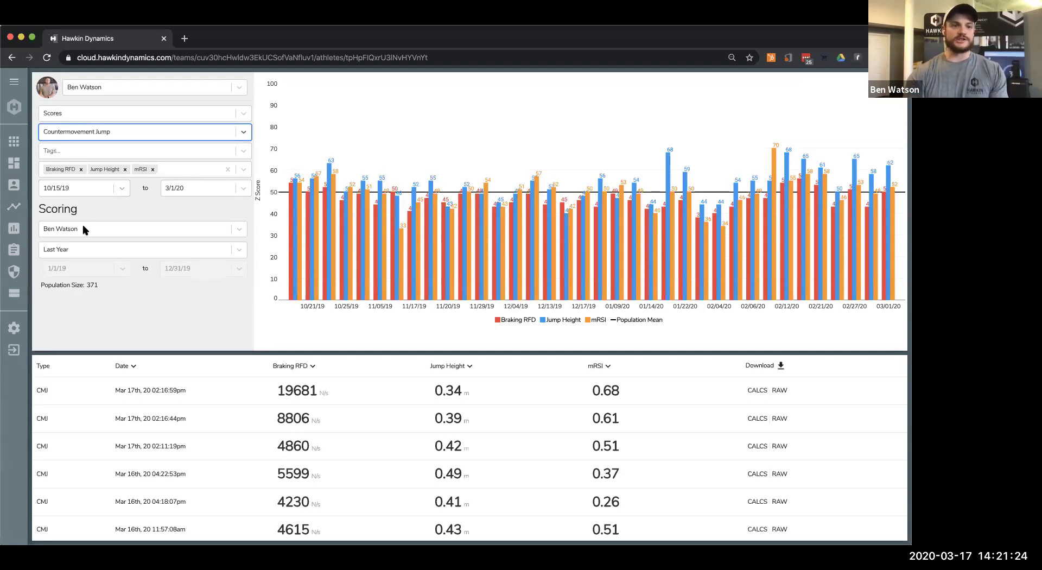
Set the athlete score chart's date range from 2/6/20 to 3/17/20
click(122, 188)
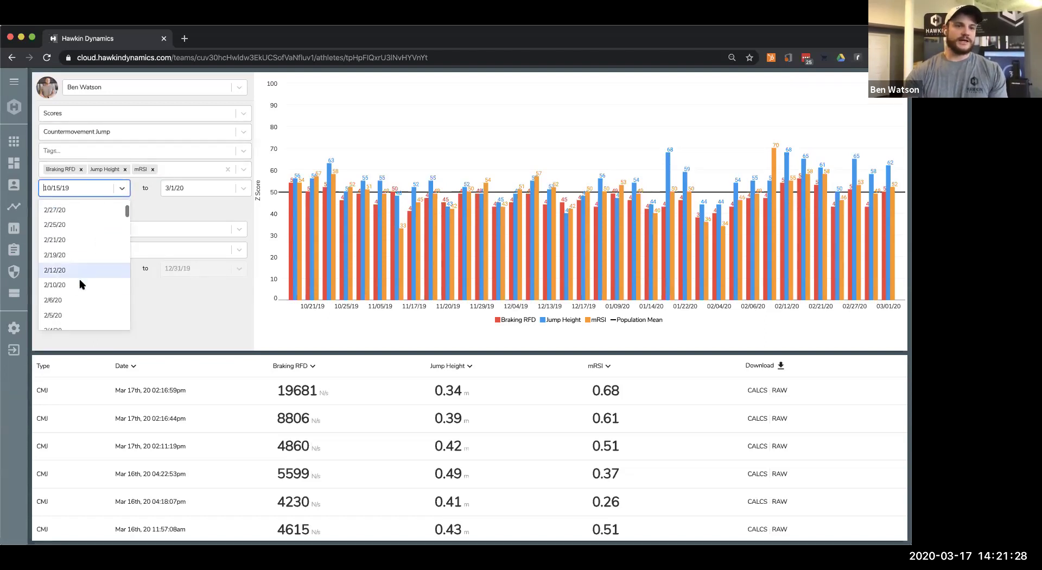
click(131, 212)
click(190, 187)
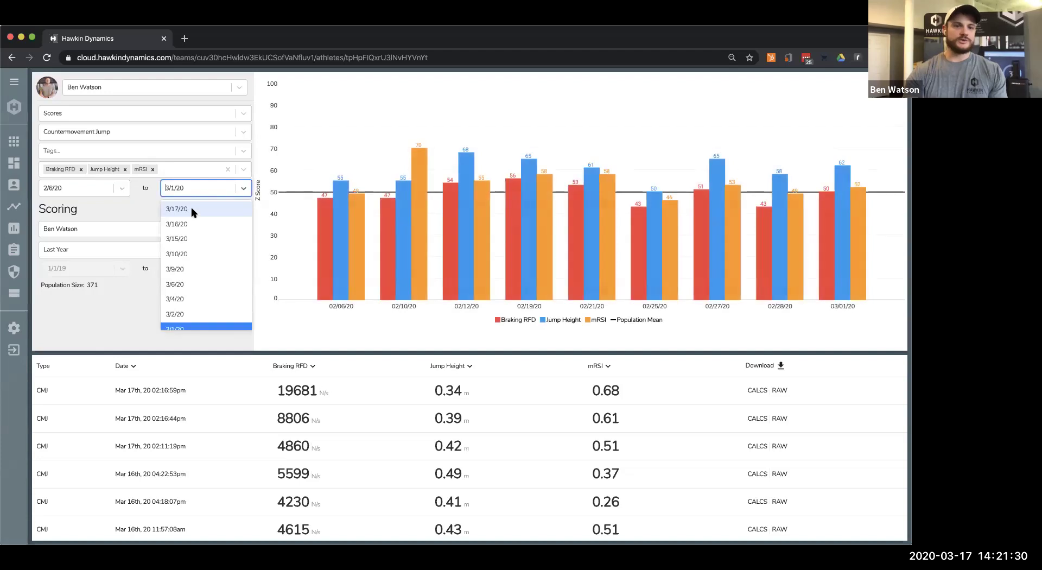
click(196, 212)
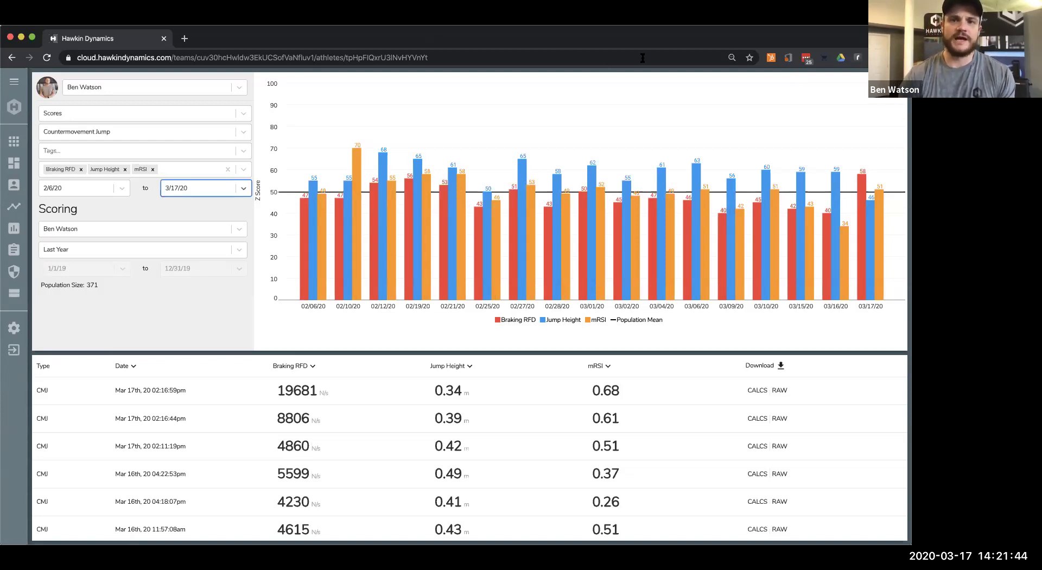
click(667, 54)
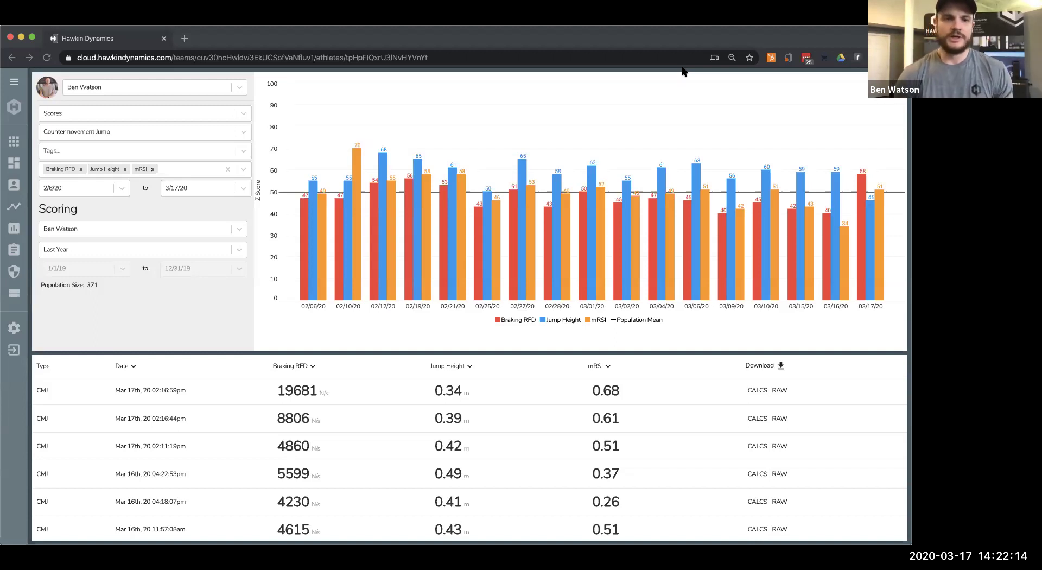
Switch the athlete chart from Scores to Averages and replace the Takeoff Velocity metric with mRSI
click(124, 115)
click(108, 136)
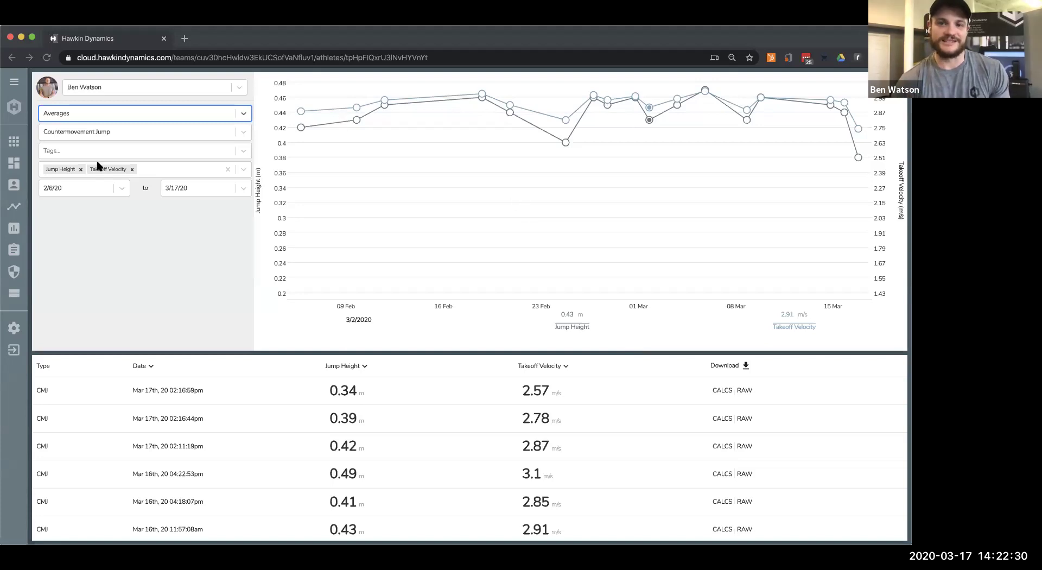
click(133, 170)
click(132, 171)
scroll(131, 221, down, 8)
click(124, 231)
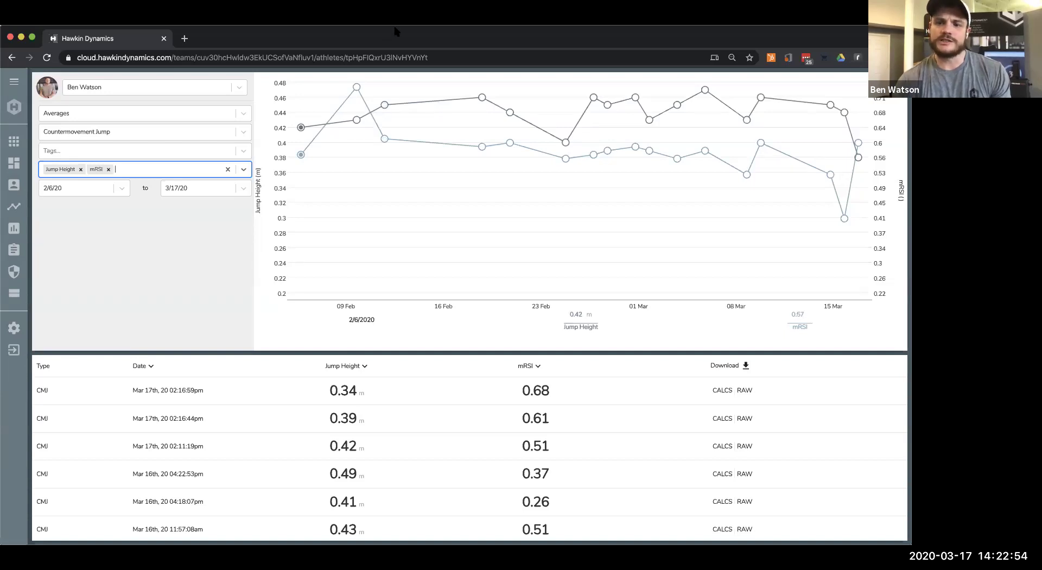
Return to the HD Demo Team dashboard
click(14, 169)
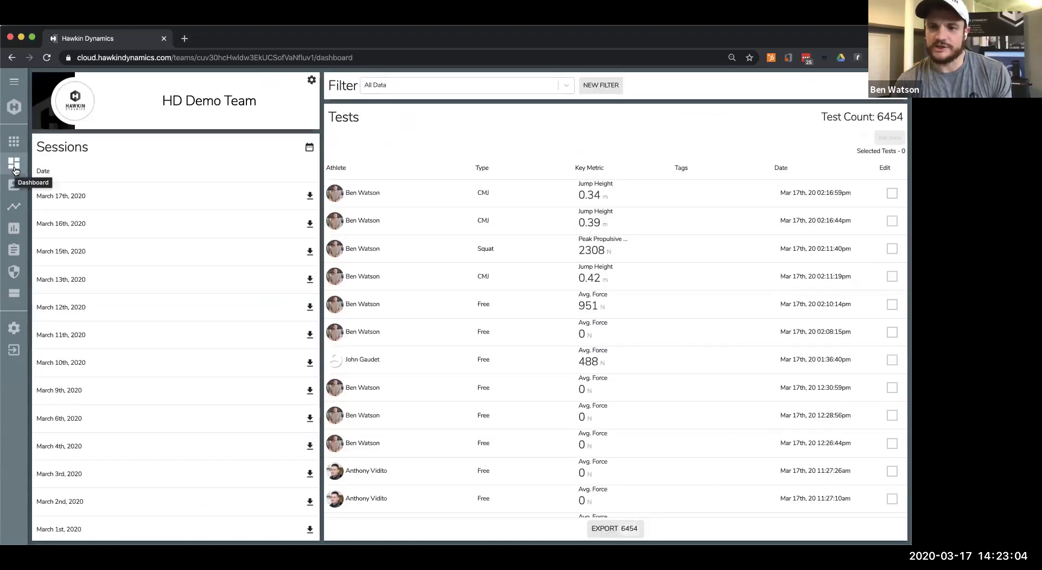